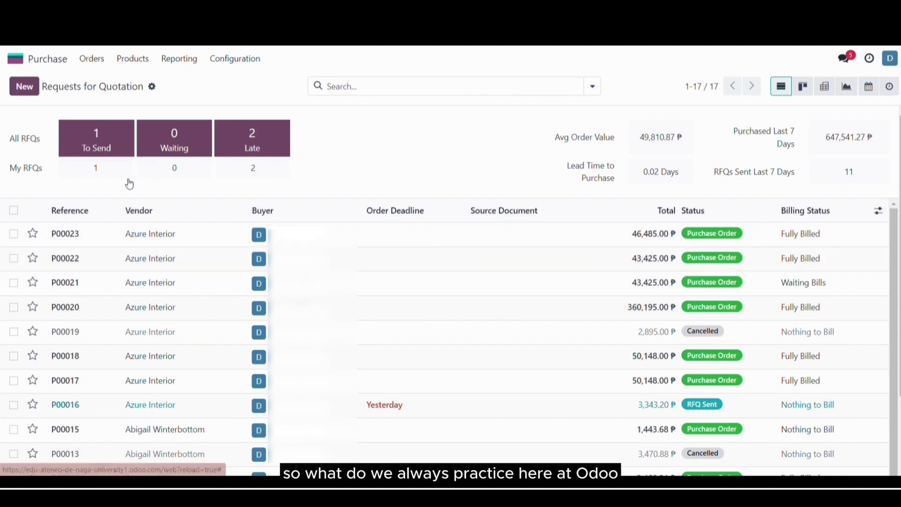
Create a new request for quotation with Azure Interior as the vendor
left_click(29, 93)
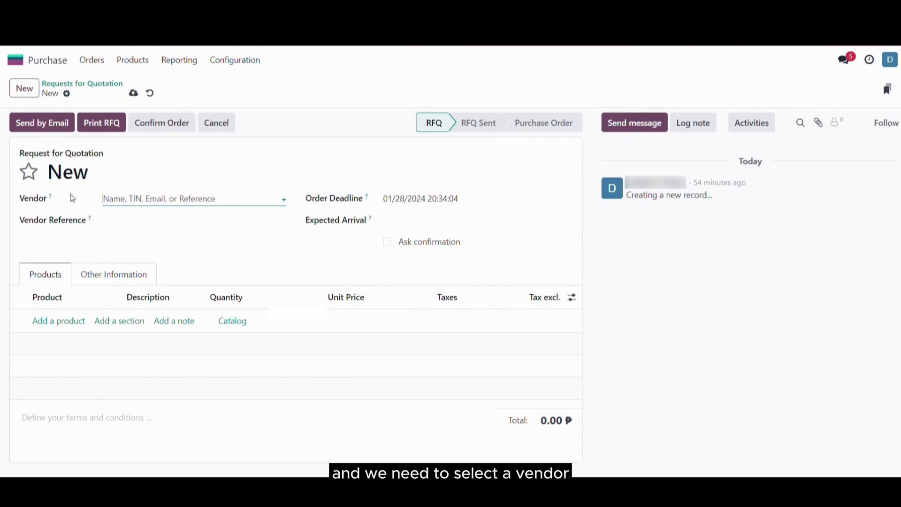
left_click(131, 198)
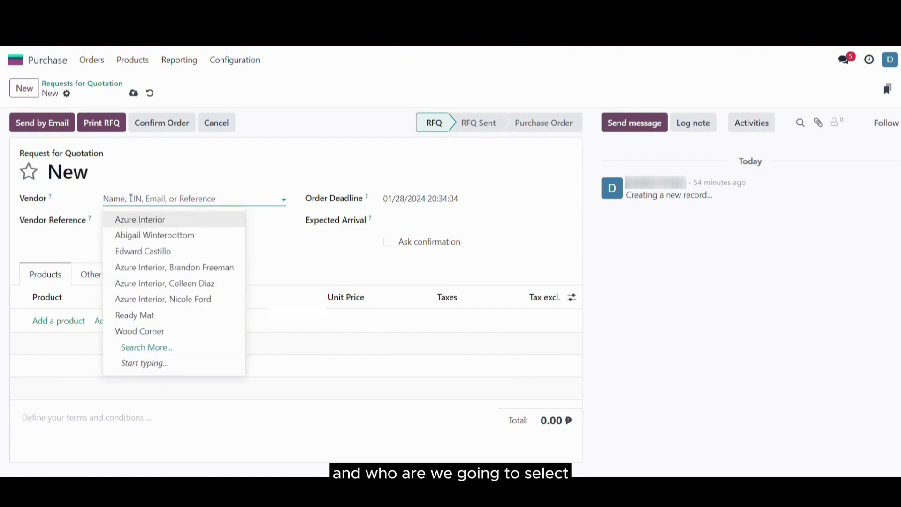
left_click(161, 219)
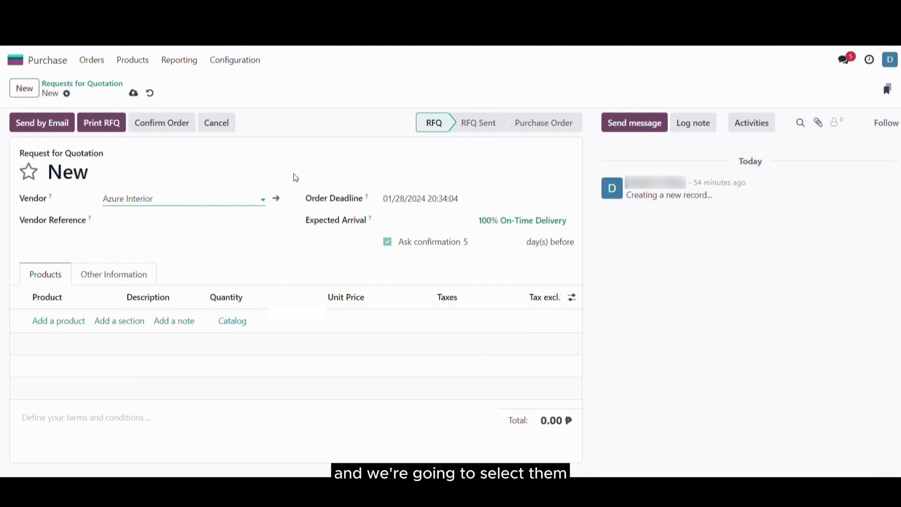
left_click(233, 222)
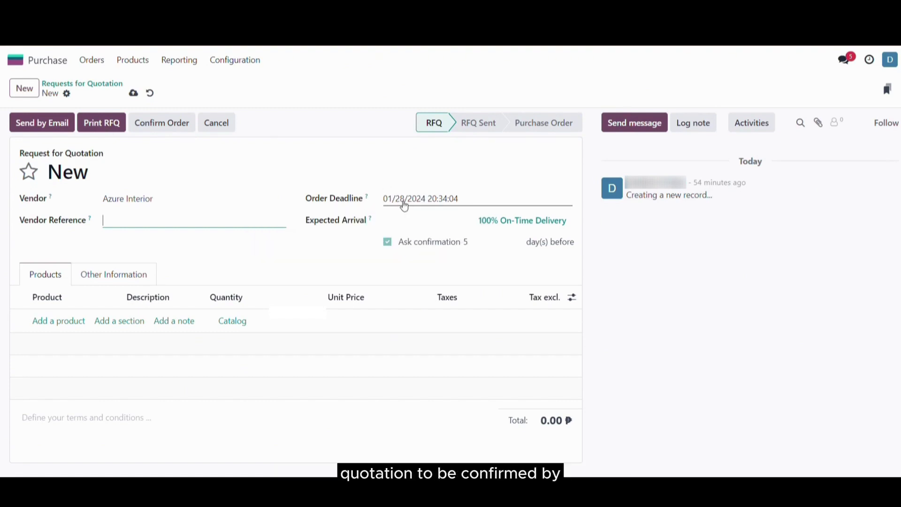
left_click(335, 254)
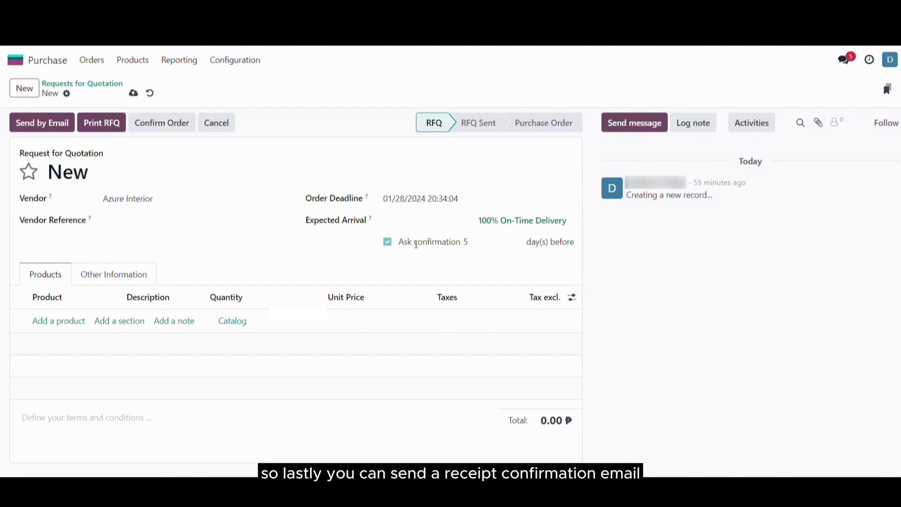
mouse_move(416, 244)
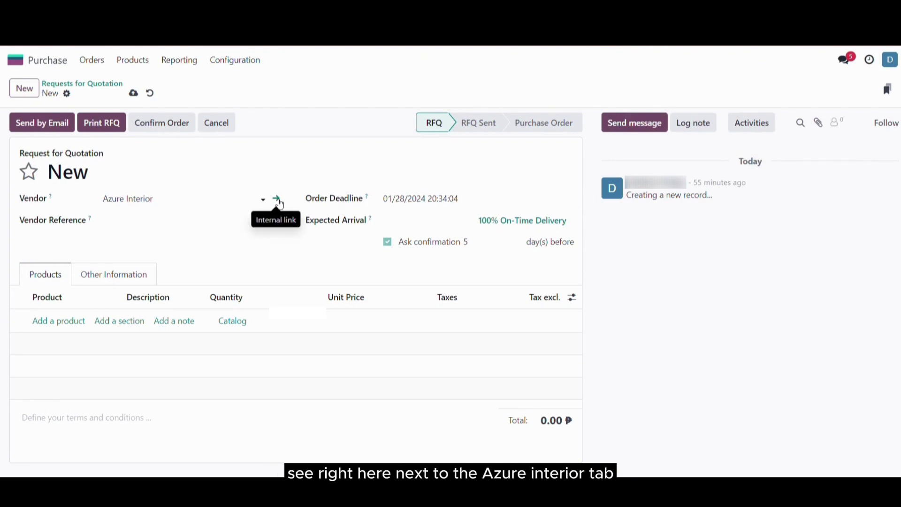
Try switching off the receipt reminder in Azure Interior's sales and purchase settings, and discard the change
left_click(276, 199)
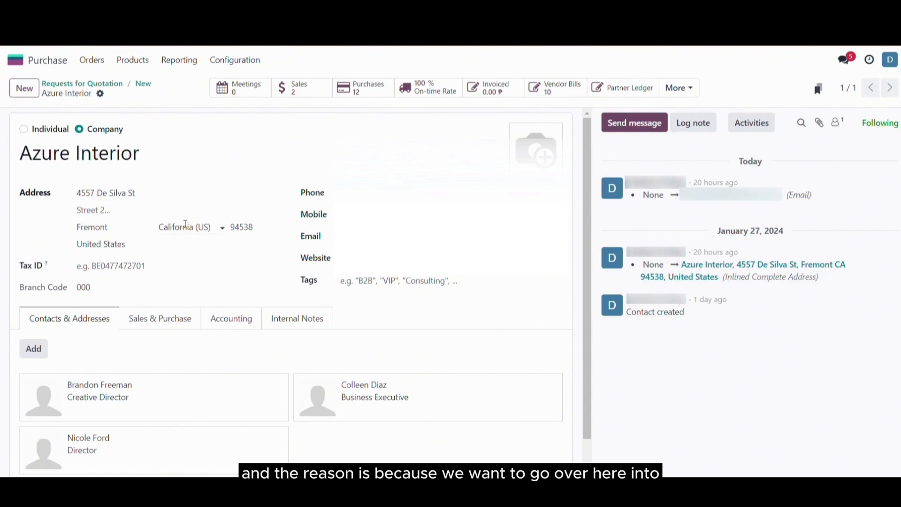
scroll(158, 335, "down", 1)
scroll(157, 333, "down", 1)
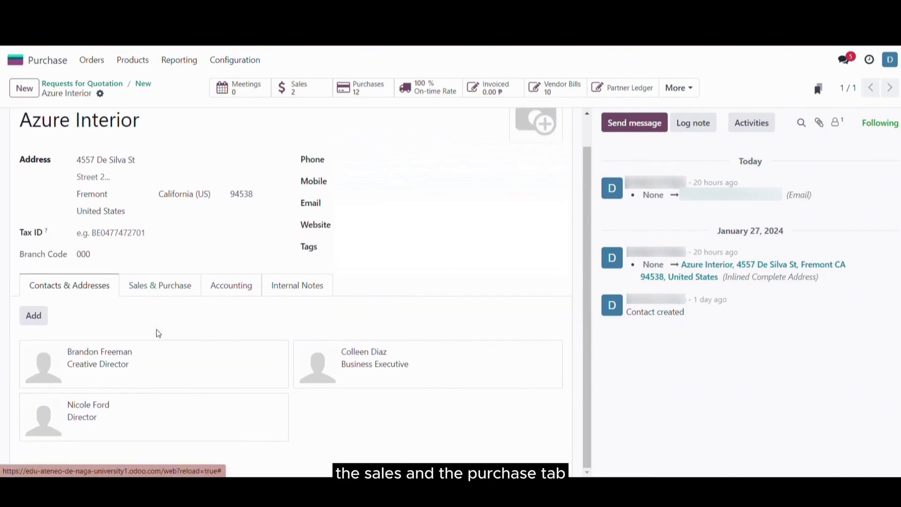
left_click(160, 288)
scroll(213, 306, "down", 2)
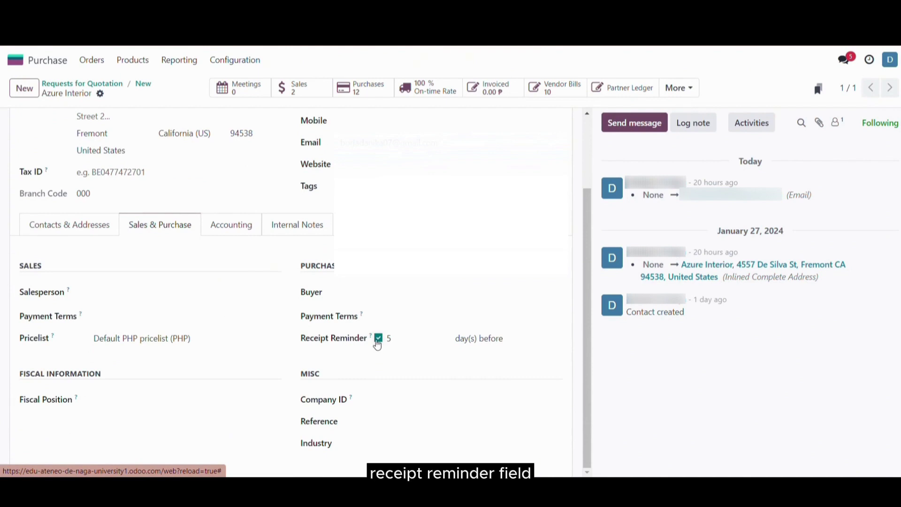
left_click(378, 343)
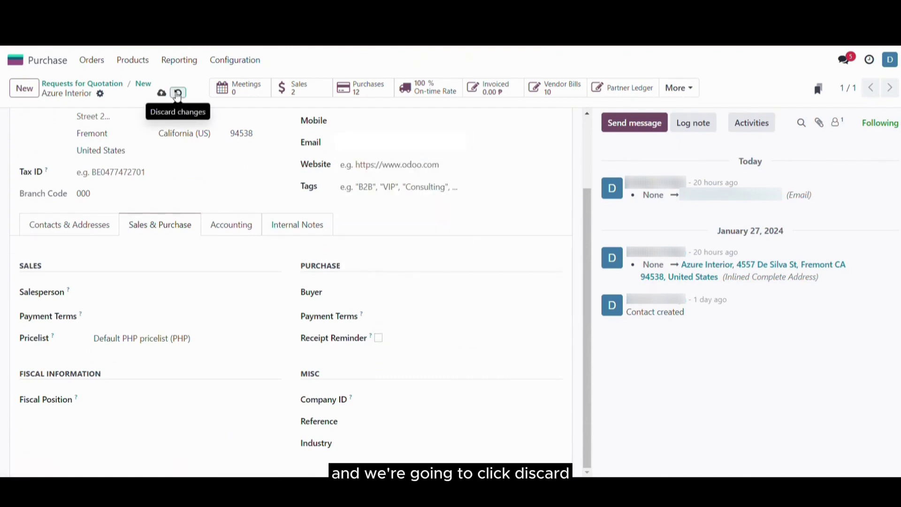
left_click(178, 96)
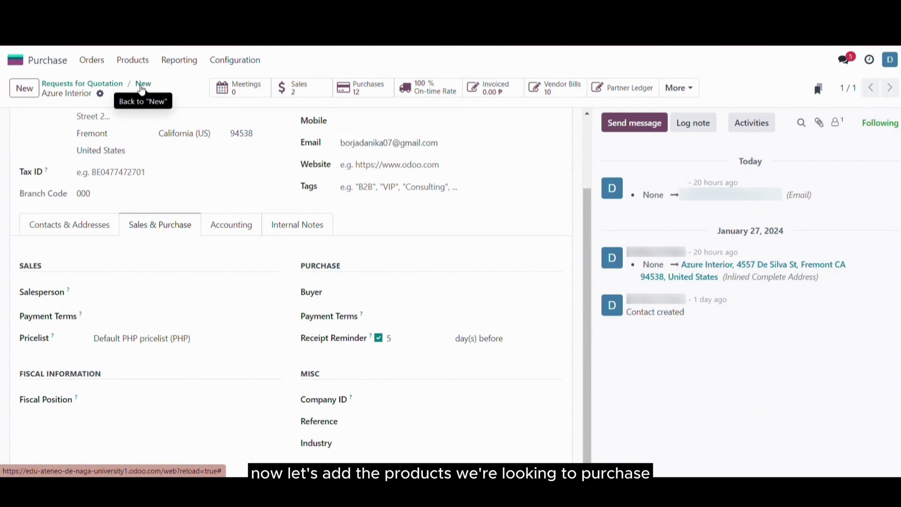
Return to the new request for quotation and add the [FURN_7777] Office Chair product line
left_click(142, 89)
left_click(69, 325)
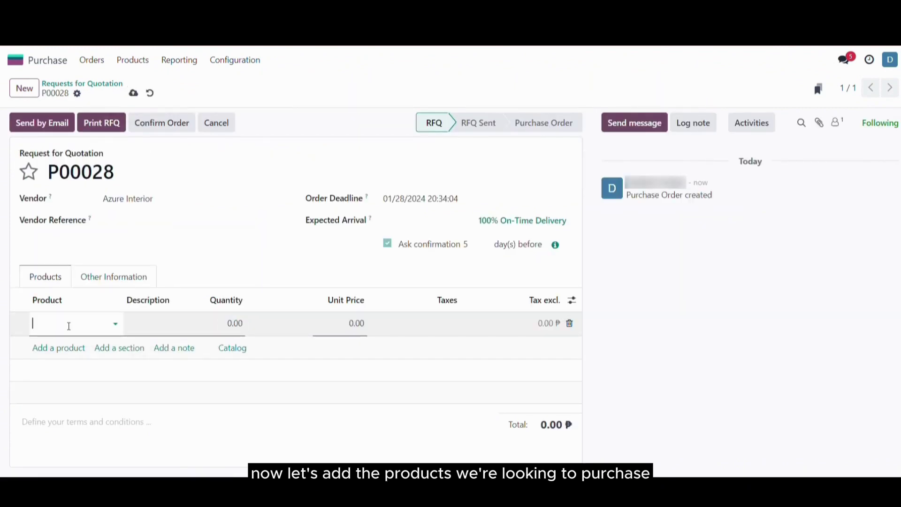
type("off")
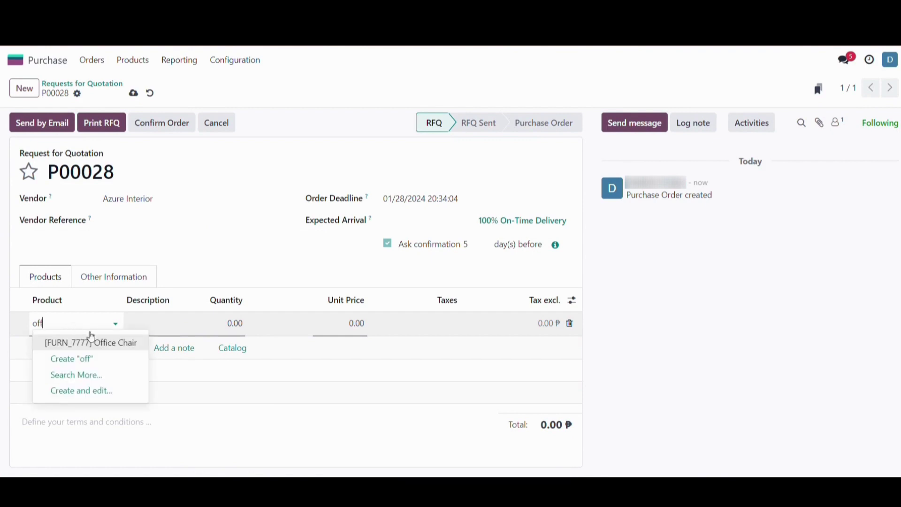
left_click(113, 344)
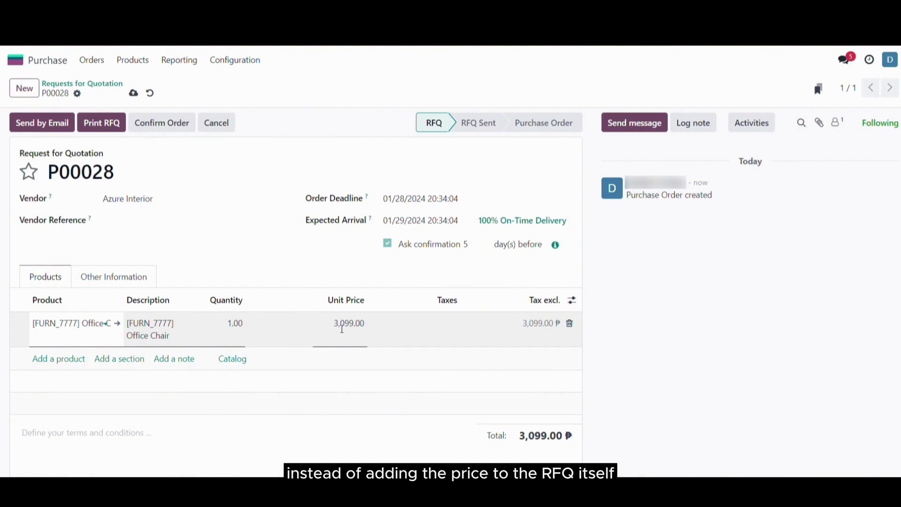
In the Office Chair's product record, set Azure Interior's purchase price to 2,985.00 and save the record
left_click(118, 324)
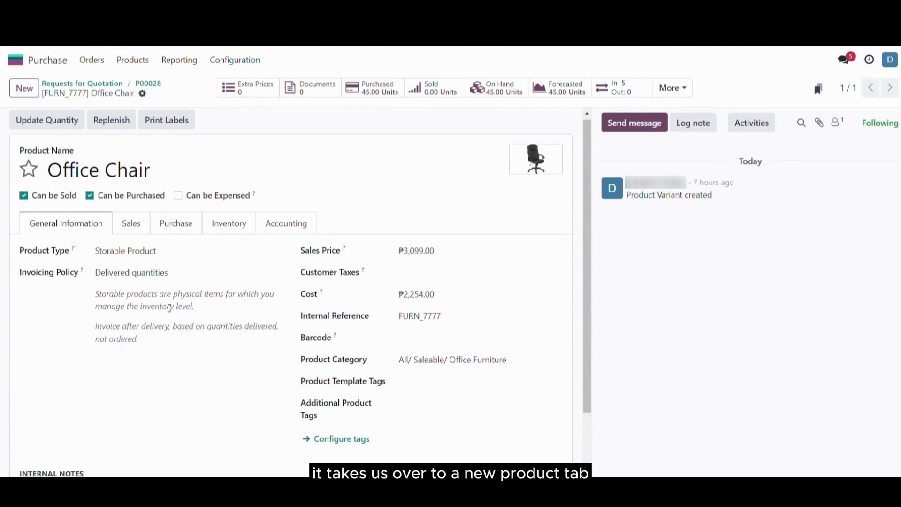
scroll(169, 308, "down", 3)
scroll(170, 312, "up", 3)
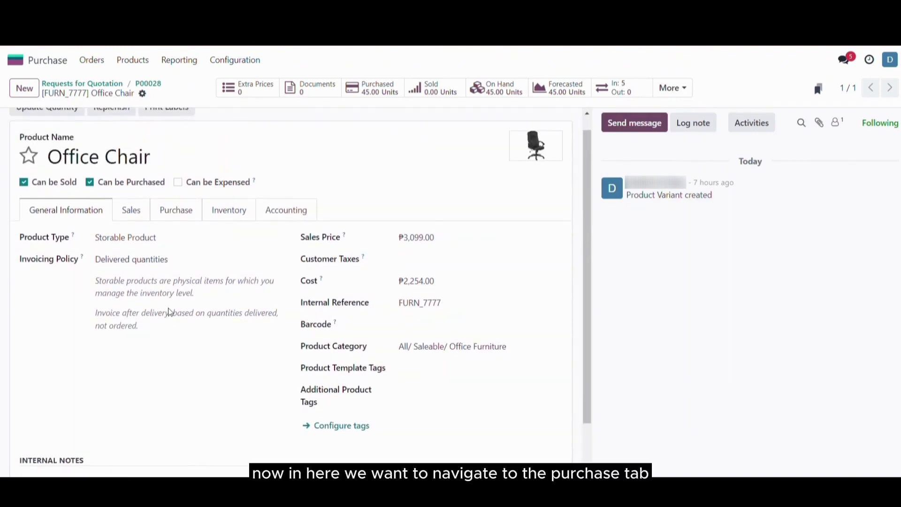
scroll(171, 312, "down", 3)
left_click(172, 173)
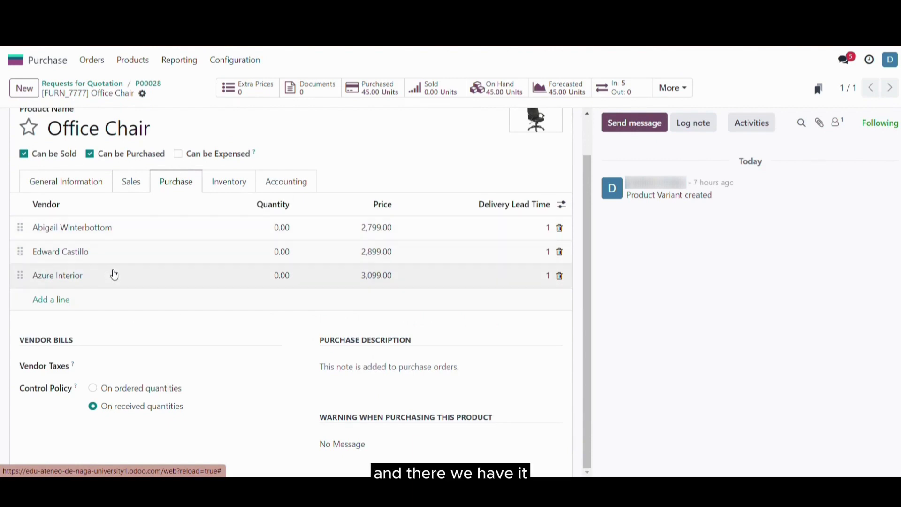
left_click(375, 277)
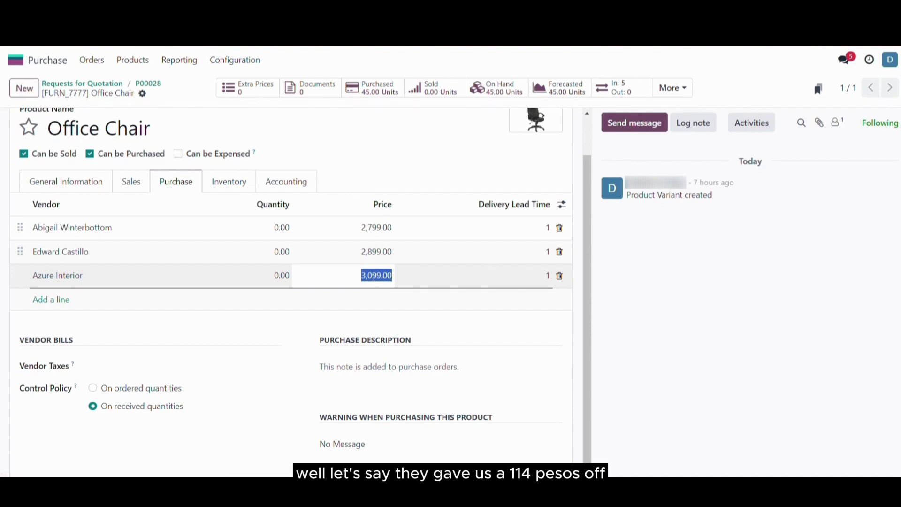
type("2,985.00")
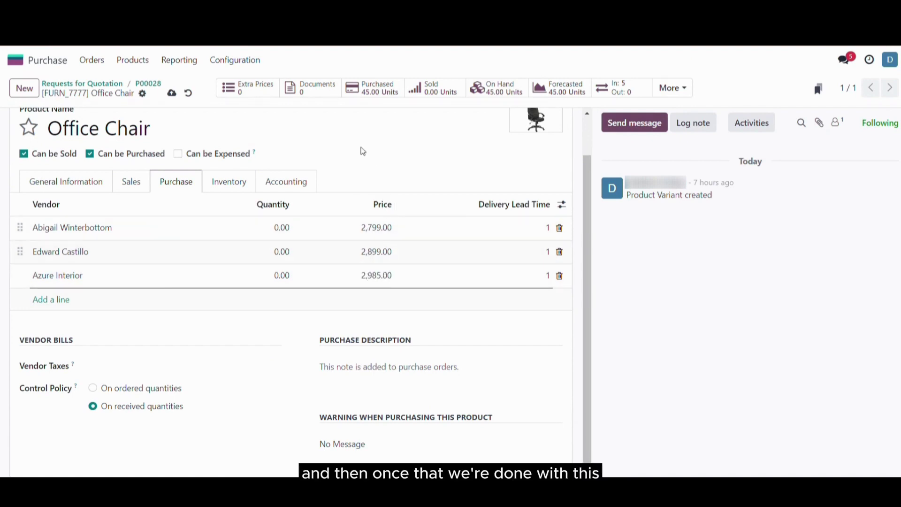
left_click(173, 99)
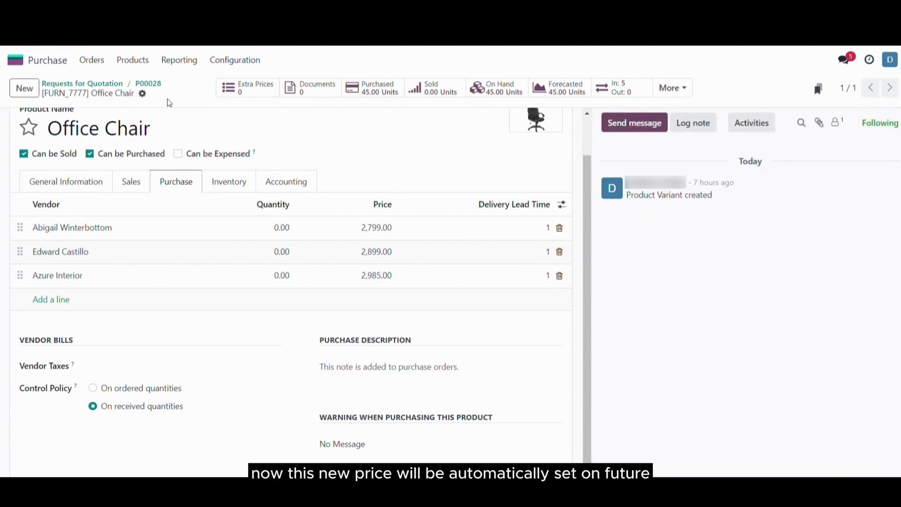
Back in request for quotation P00028, delete the existing Office Chair line and add the [FURN_7777] Office Chair again
left_click(155, 84)
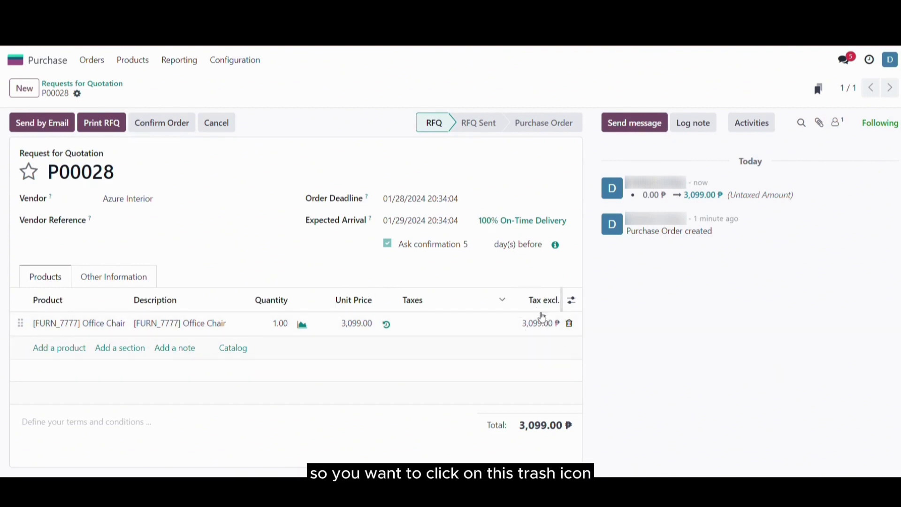
left_click(570, 325)
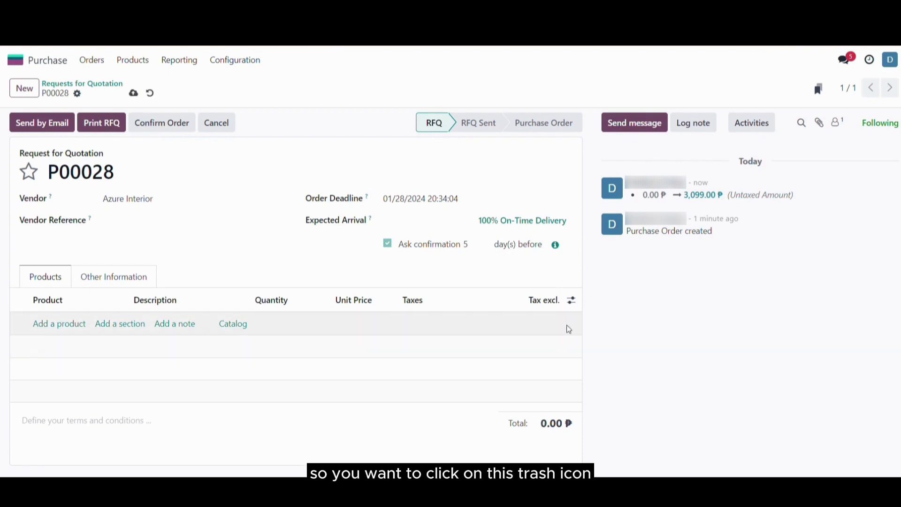
left_click(77, 324)
type("off")
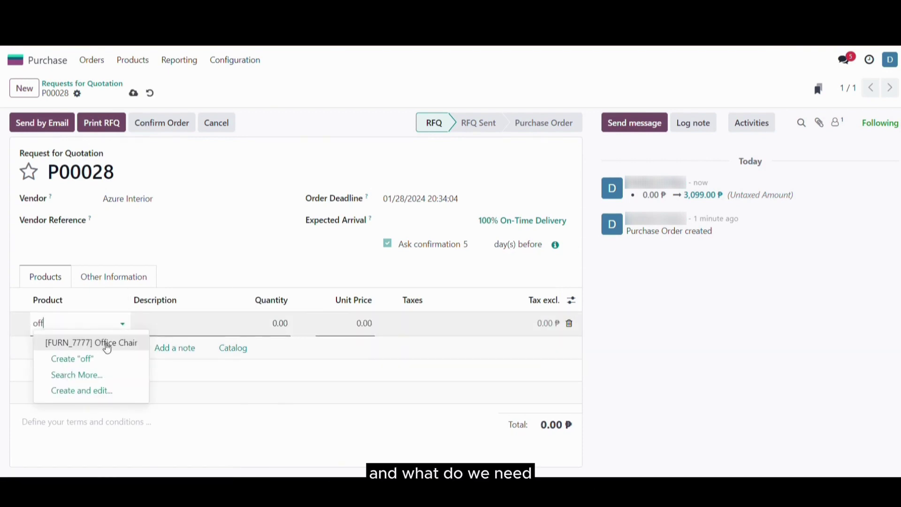
left_click(107, 345)
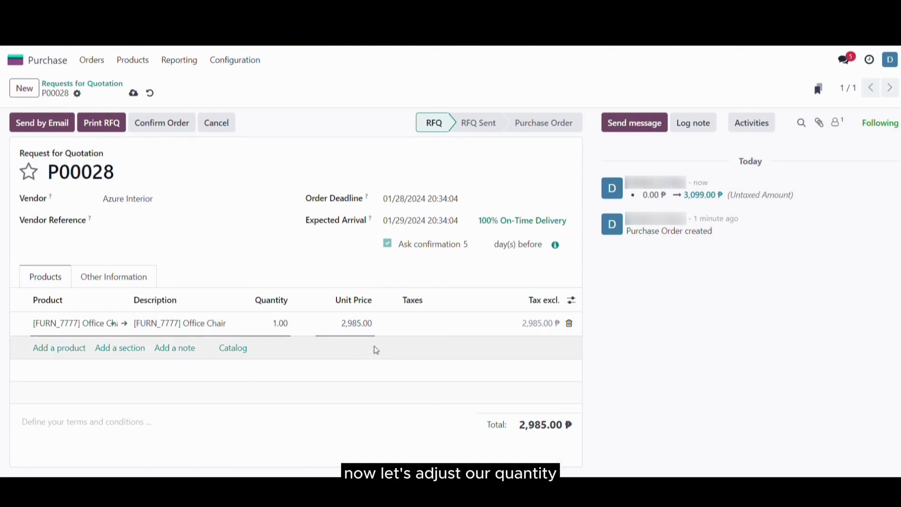
Set the Office Chair line's quantity to 15 and save the request for quotation
left_click(275, 323)
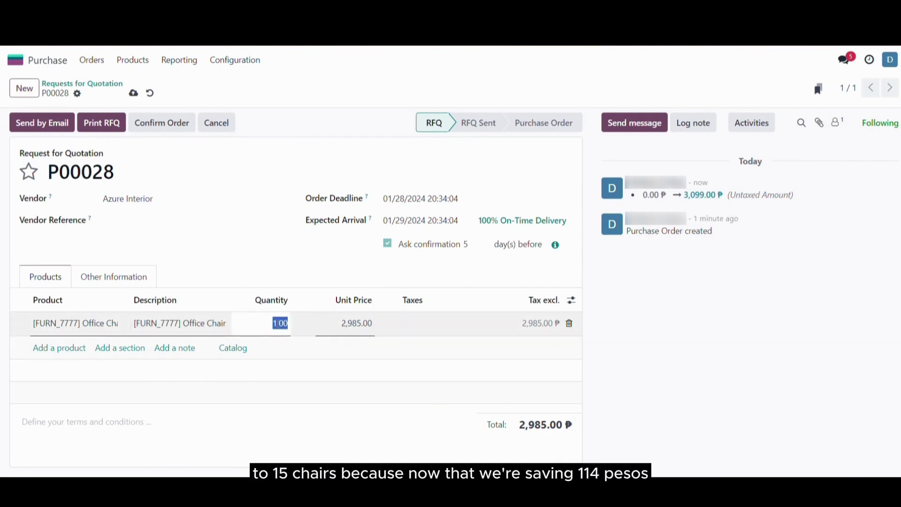
type("15.0")
left_click(214, 223)
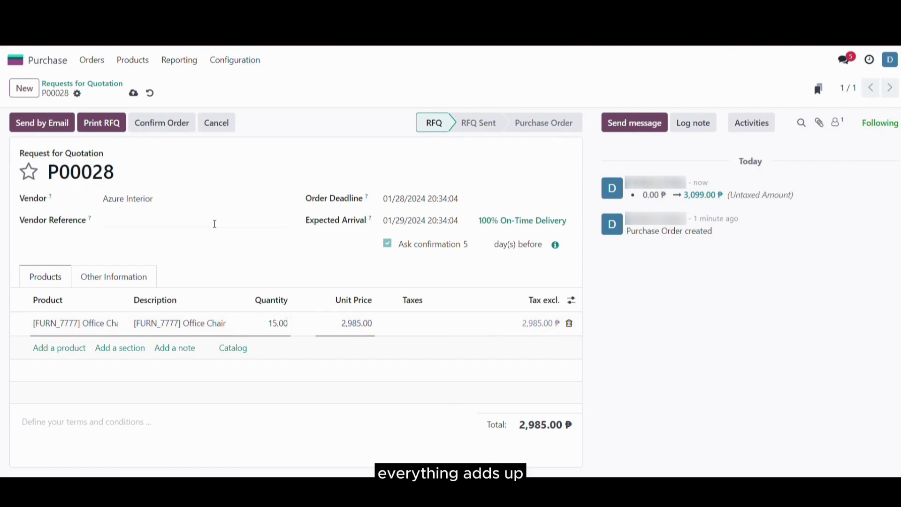
left_click(133, 93)
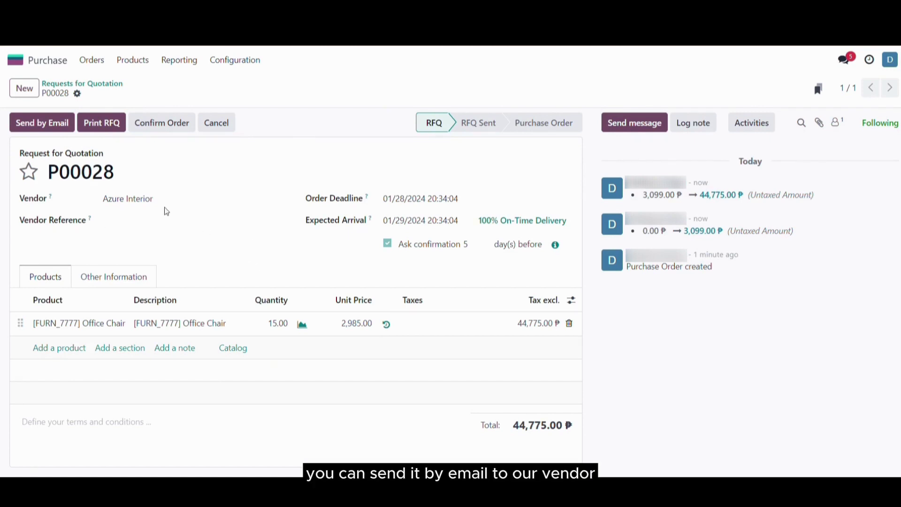
Email the request for quotation to the vendor using the default message, and confirm the order
left_click(47, 127)
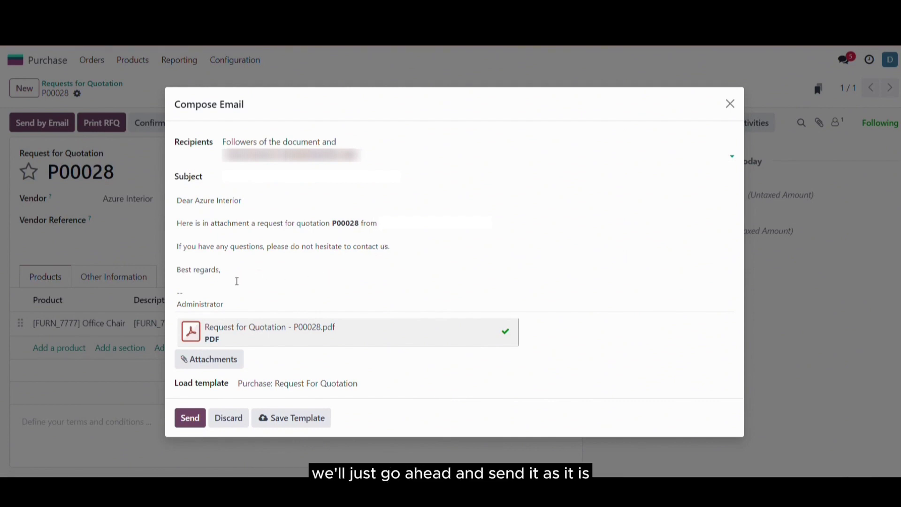
left_click(190, 419)
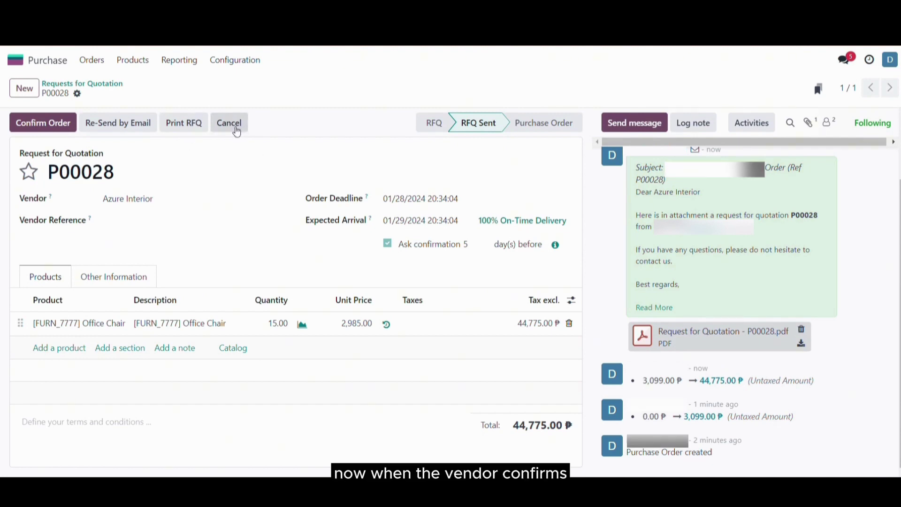
left_click(44, 123)
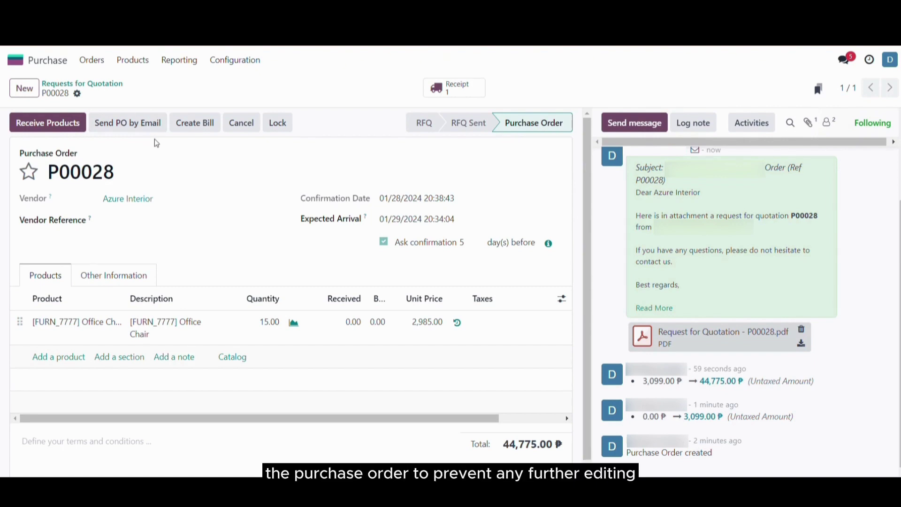
Lock the purchase order against editing and unlock it again
left_click(278, 132)
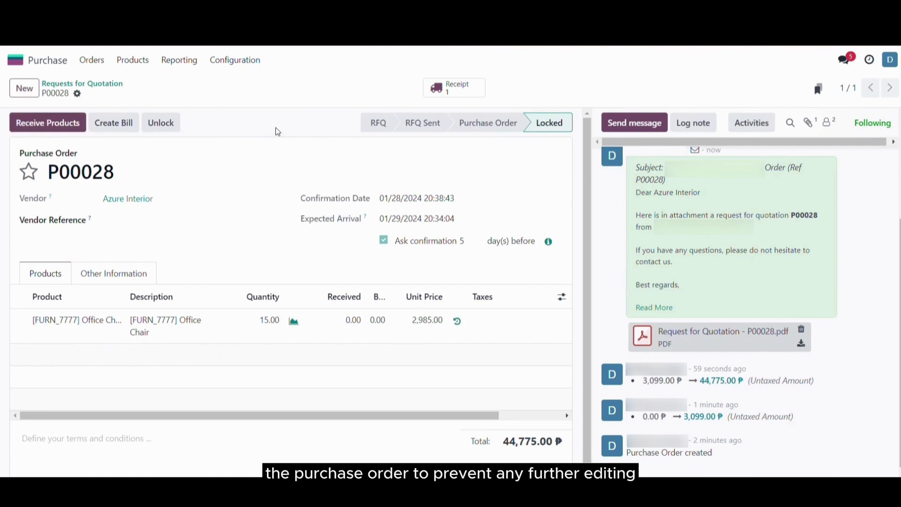
left_click(168, 127)
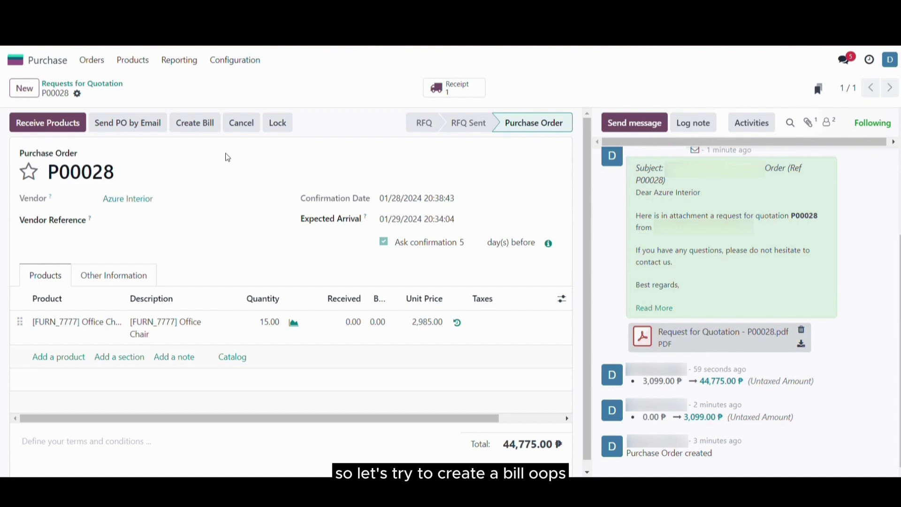
Try to create a vendor bill from purchase order P00028
left_click(193, 123)
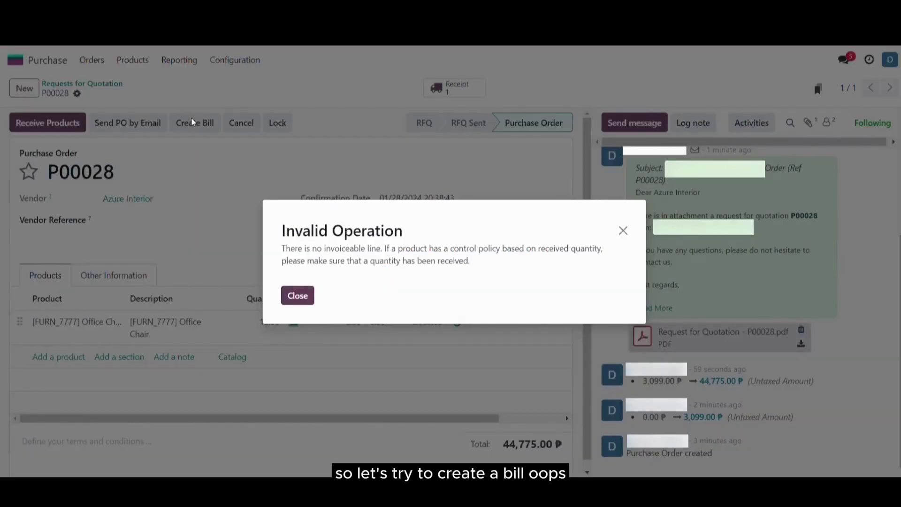
left_click_drag(286, 250, 527, 272)
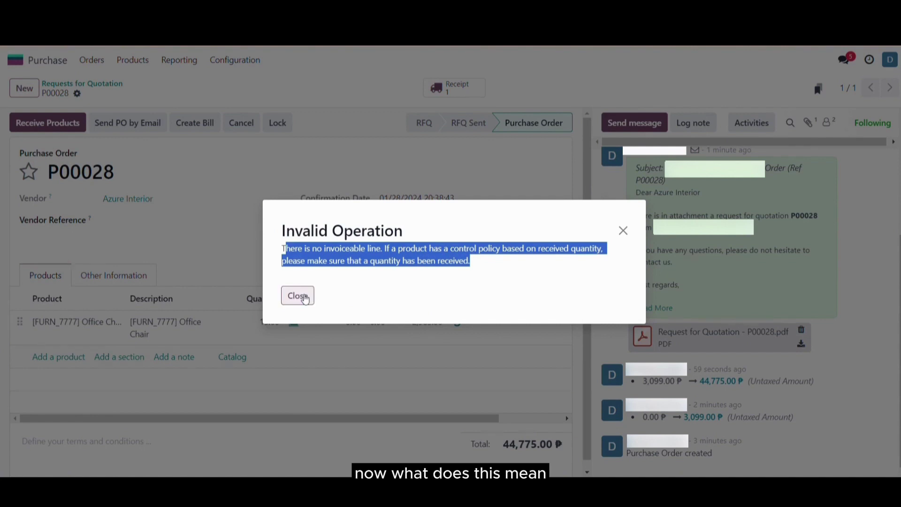
left_click(305, 299)
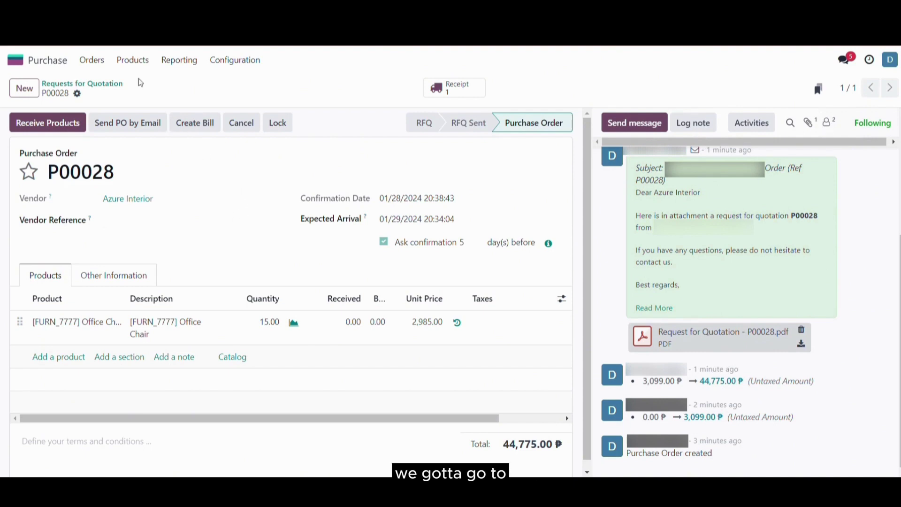
Set the Acoustic Bloc Screen's vendor bill control policy to On ordered quantities, and discard the change
left_click(123, 60)
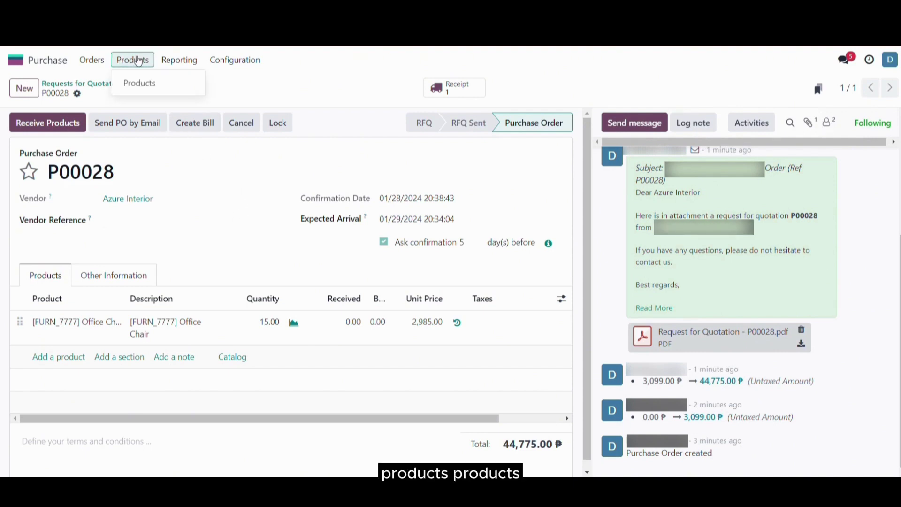
left_click(155, 89)
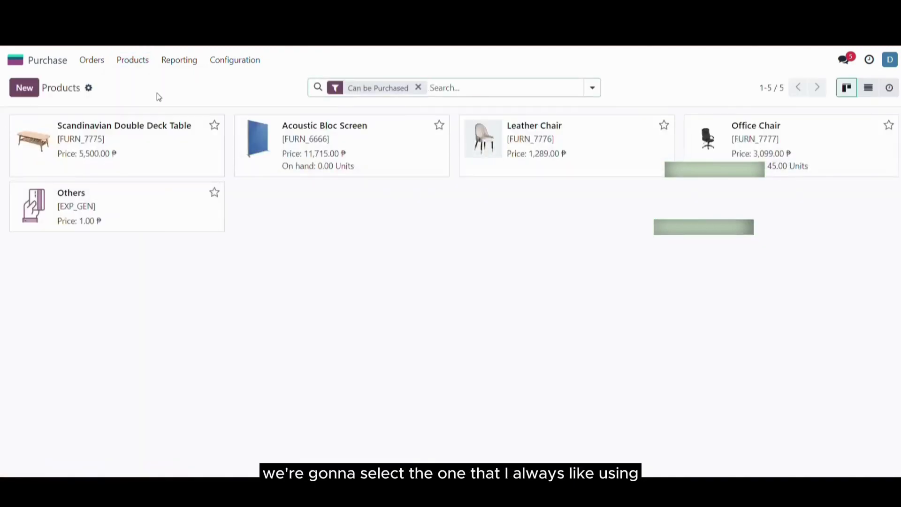
left_click(346, 167)
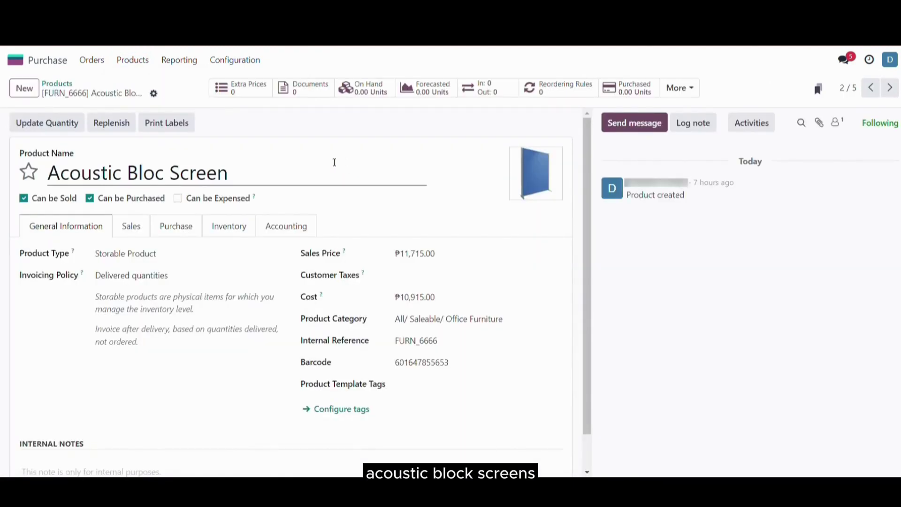
scroll(303, 163, "down", 1)
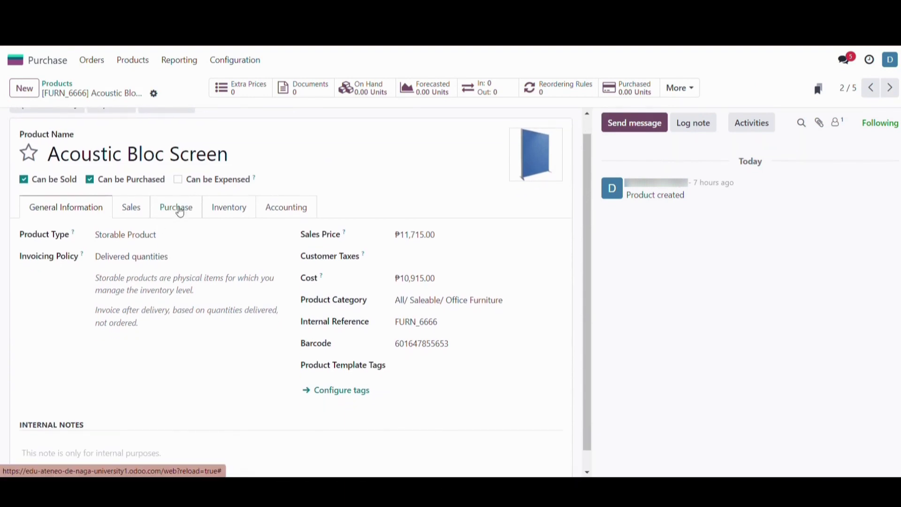
left_click(180, 212)
scroll(247, 290, "down", 1)
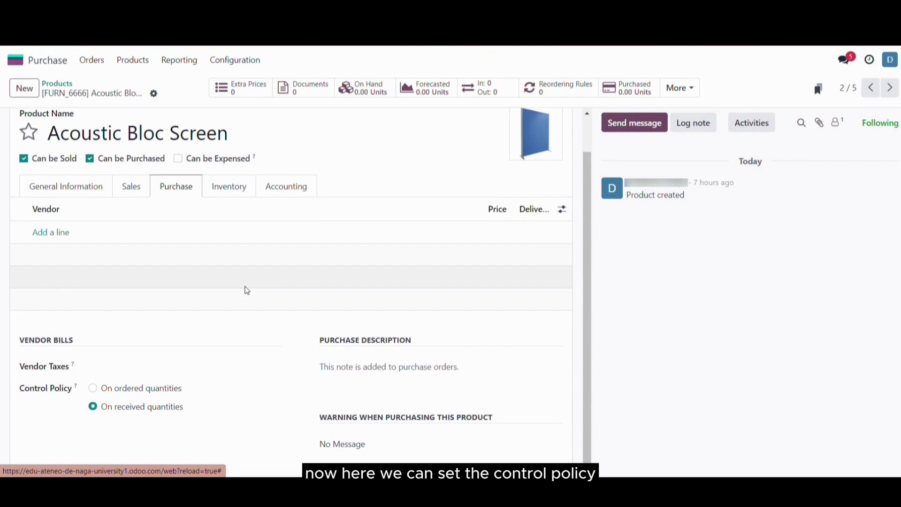
left_click(93, 389)
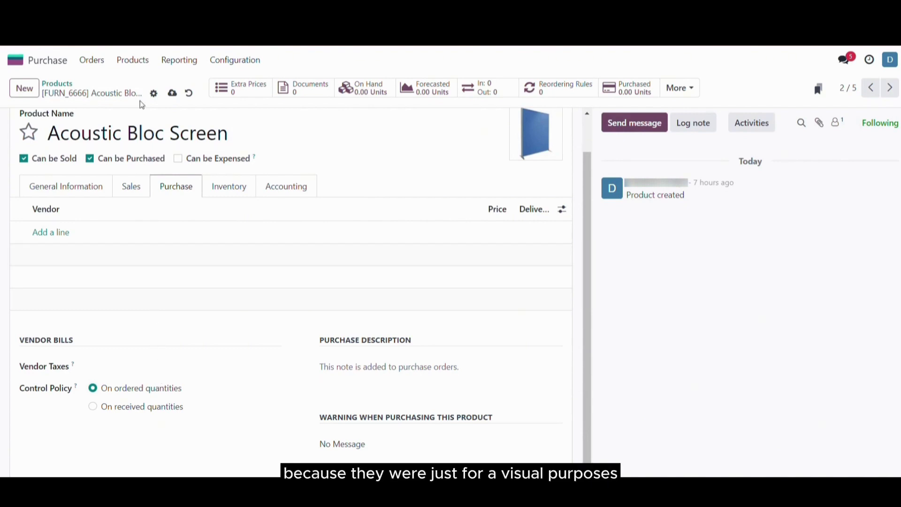
left_click(192, 94)
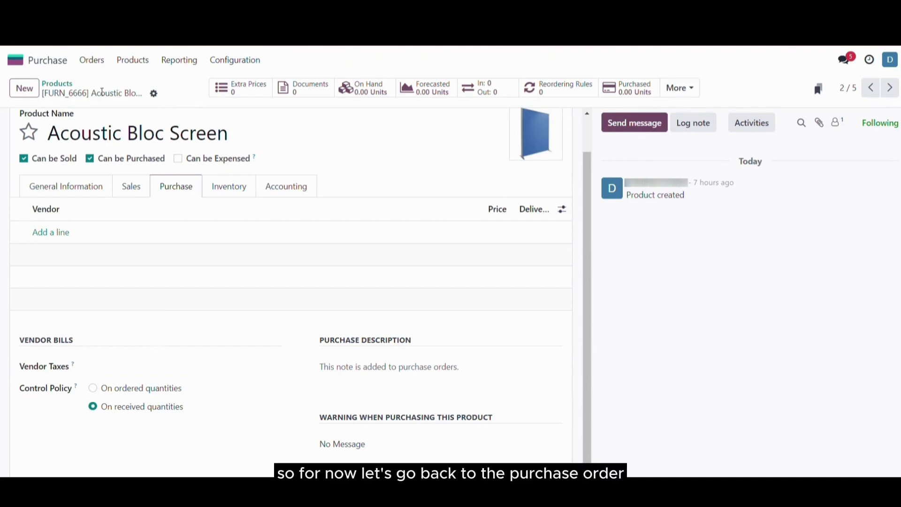
Return to purchase order P00028 from the list of purchase orders and open its product receipt
left_click(98, 65)
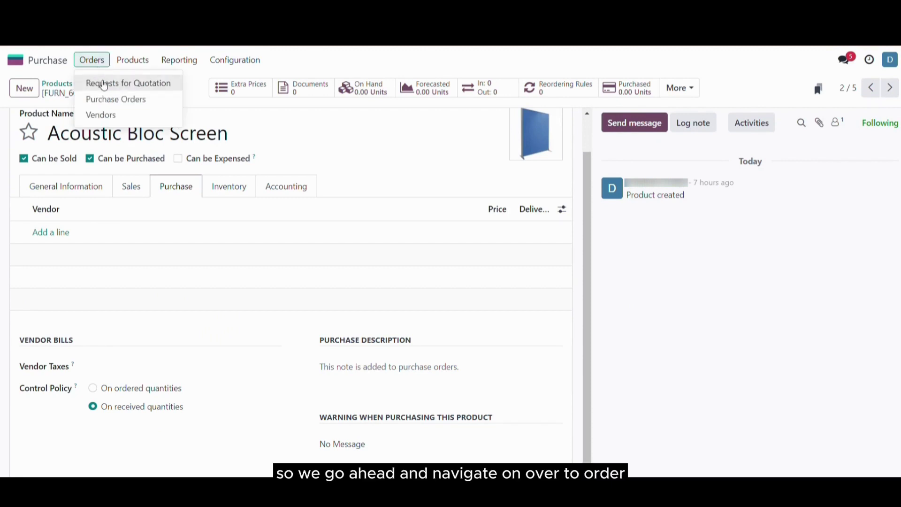
left_click(106, 98)
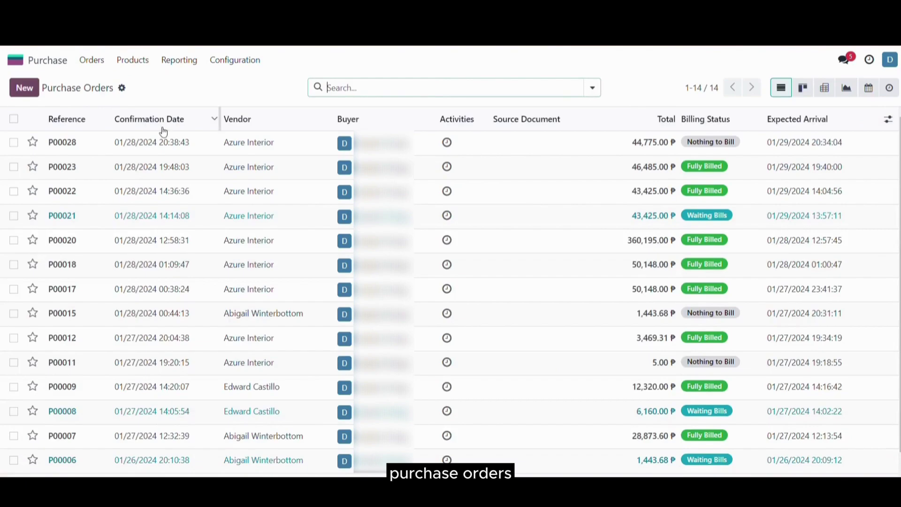
left_click(220, 150)
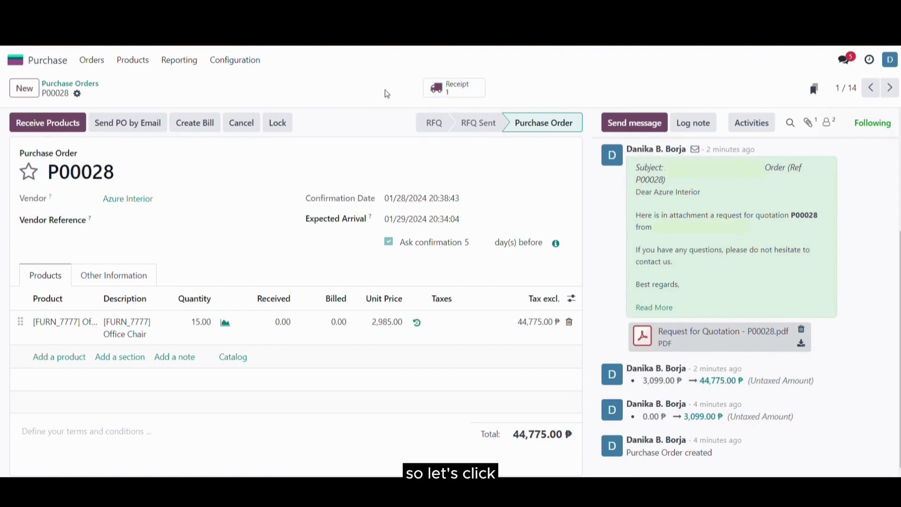
left_click(66, 127)
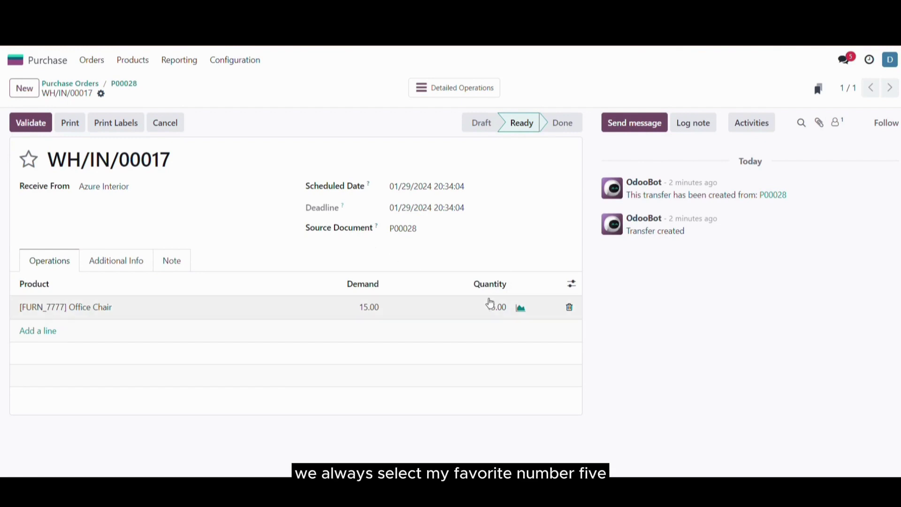
Set the received Office Chair quantity to 5 on the receipt and save it
left_click(496, 311)
type("5")
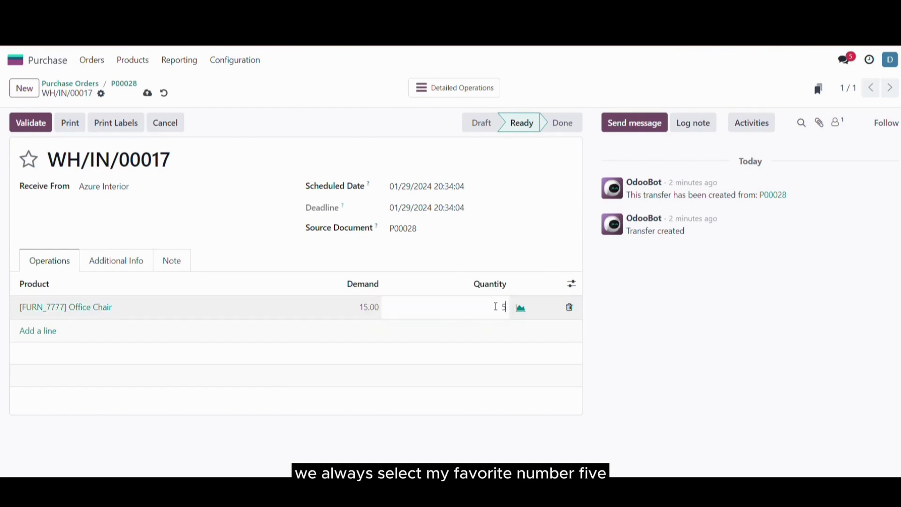
left_click(249, 175)
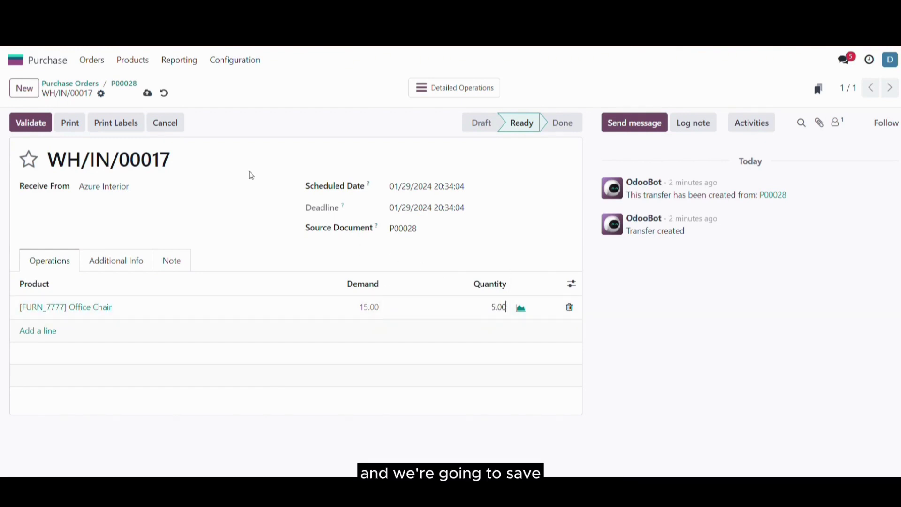
left_click(149, 95)
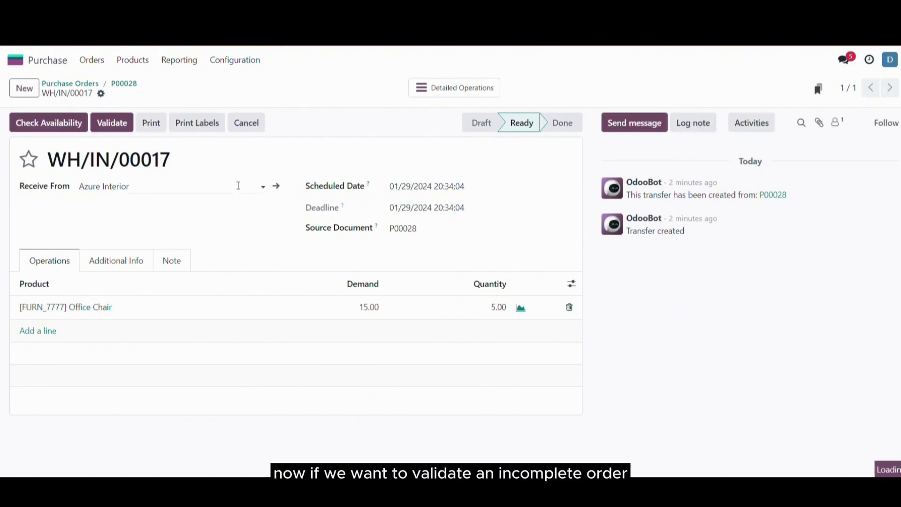
Validate the partial receipt and create a backorder for the remaining office chairs
left_click(117, 124)
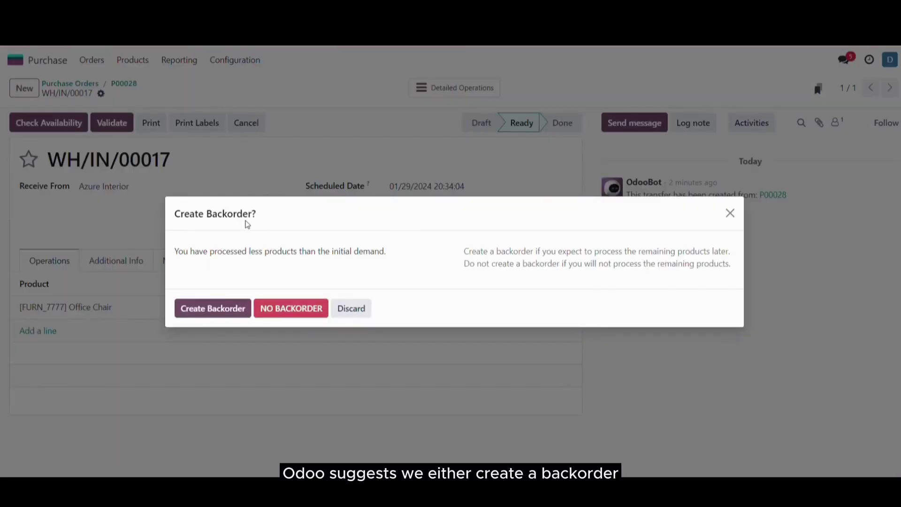
left_click_drag(175, 252, 421, 263)
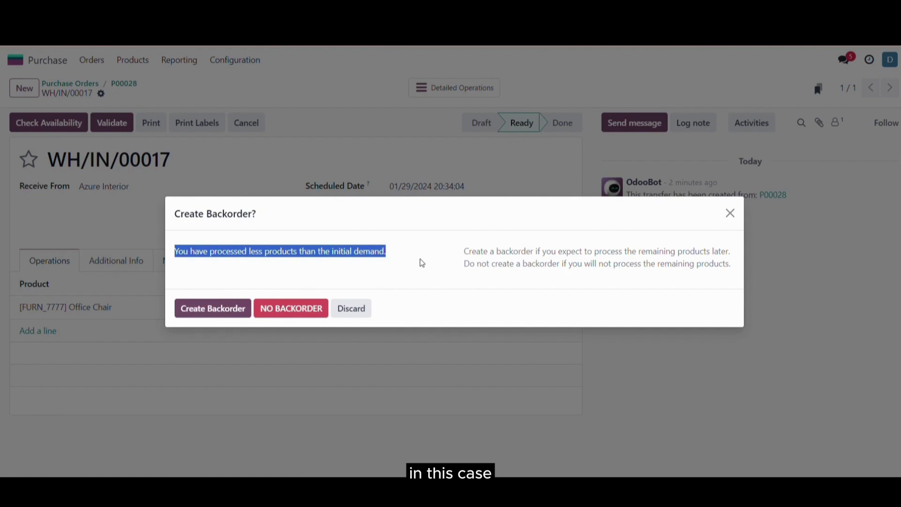
left_click(336, 266)
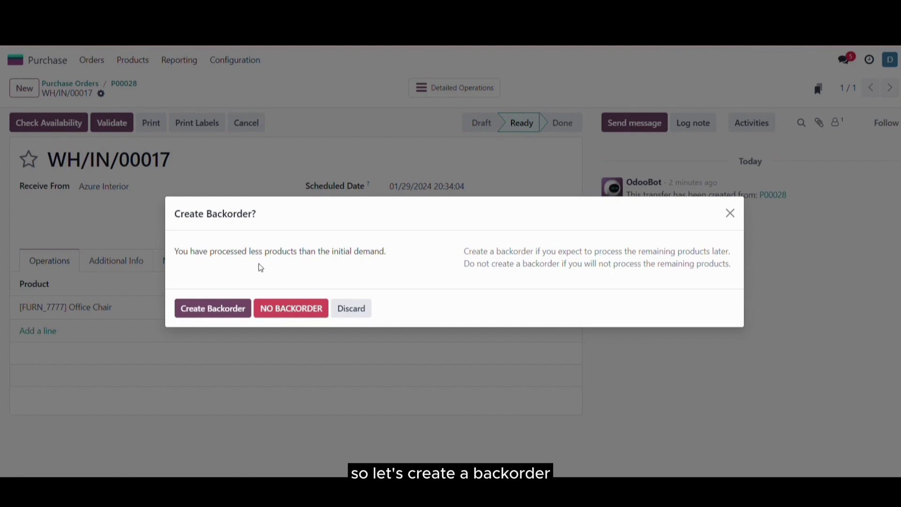
left_click(215, 310)
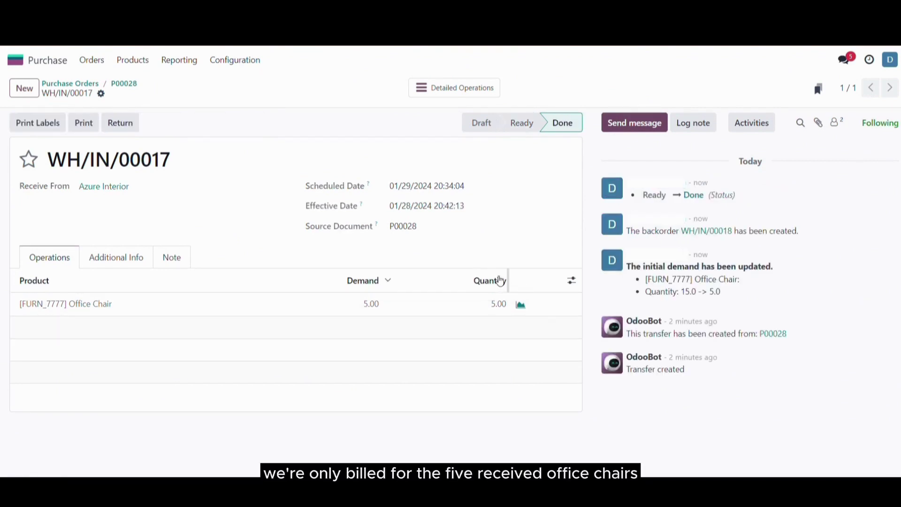
Create a draft vendor bill for the received office chairs from purchase order P00028 and return to the order
left_click(124, 83)
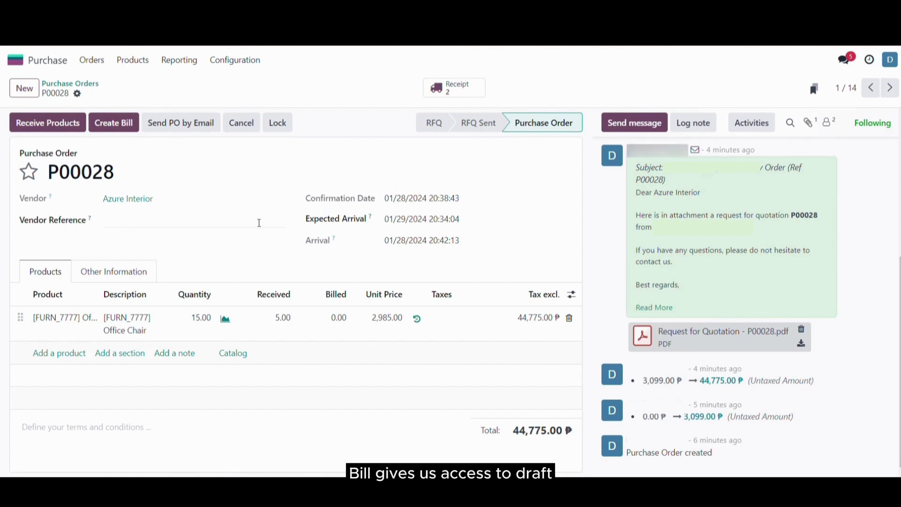
left_click(114, 126)
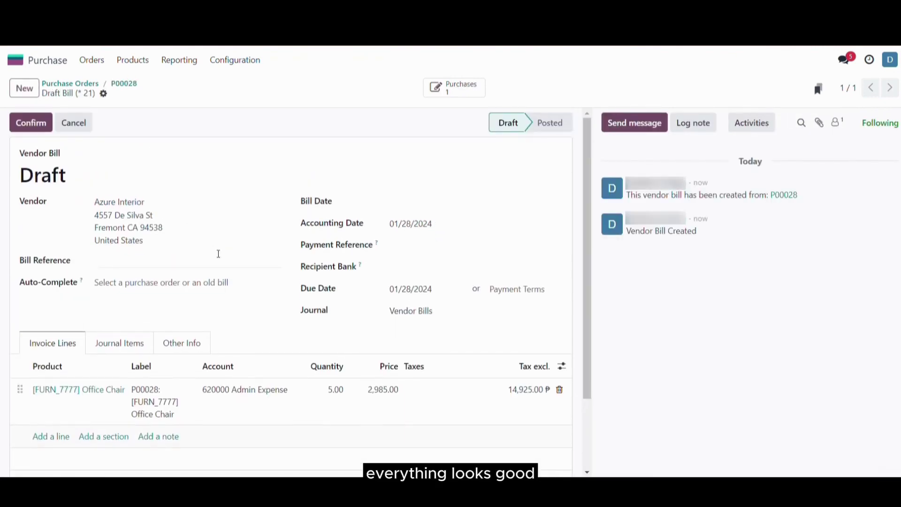
left_click(124, 83)
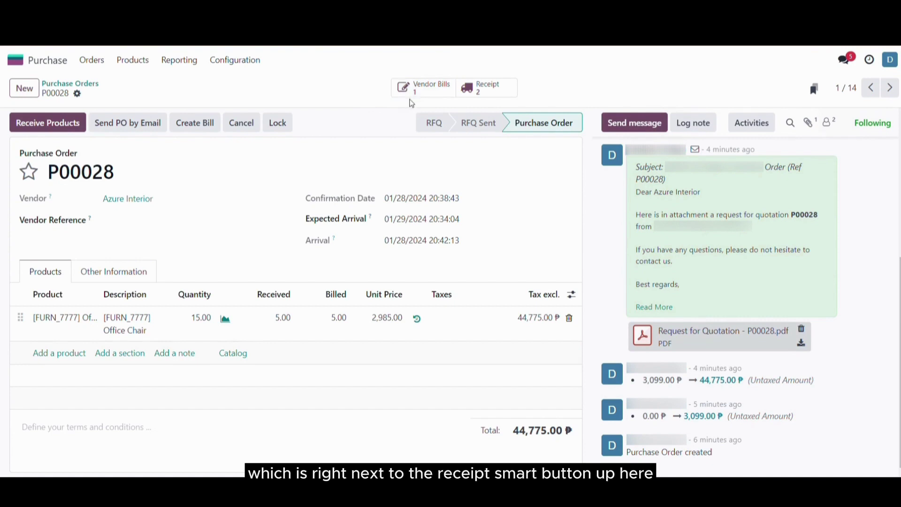
Open the order's ready backorder receipt WH/IN/00018 and validate it for the full quantity of 10 office chairs
left_click(483, 94)
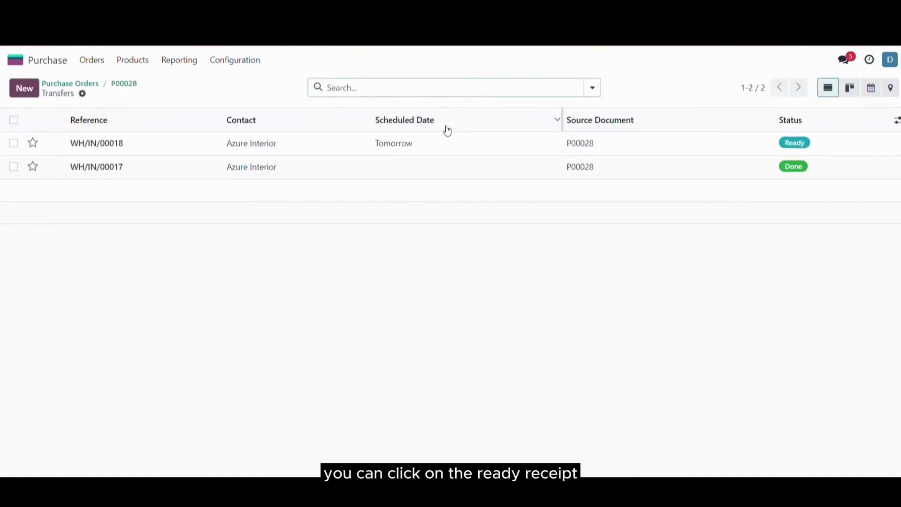
left_click(522, 139)
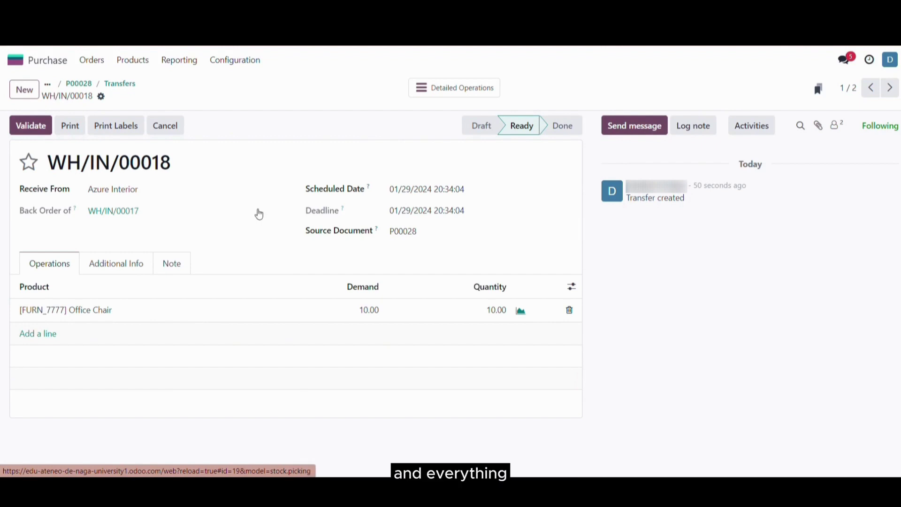
left_click(37, 131)
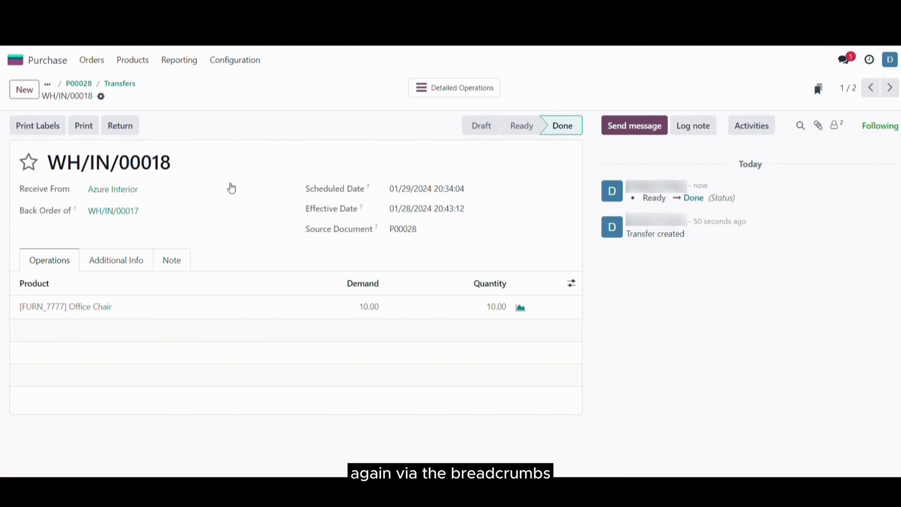
Create a second vendor bill from purchase order P00028 and review its invoice line and total
left_click(79, 83)
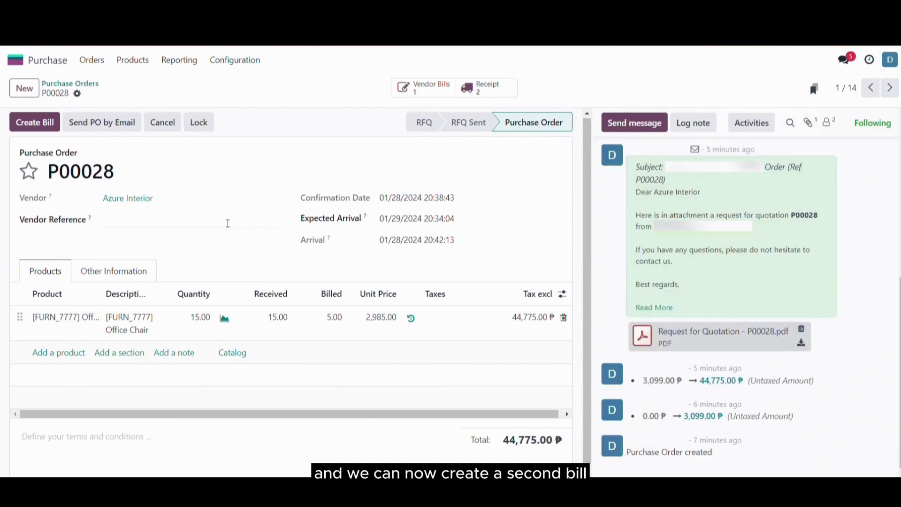
left_click(34, 123)
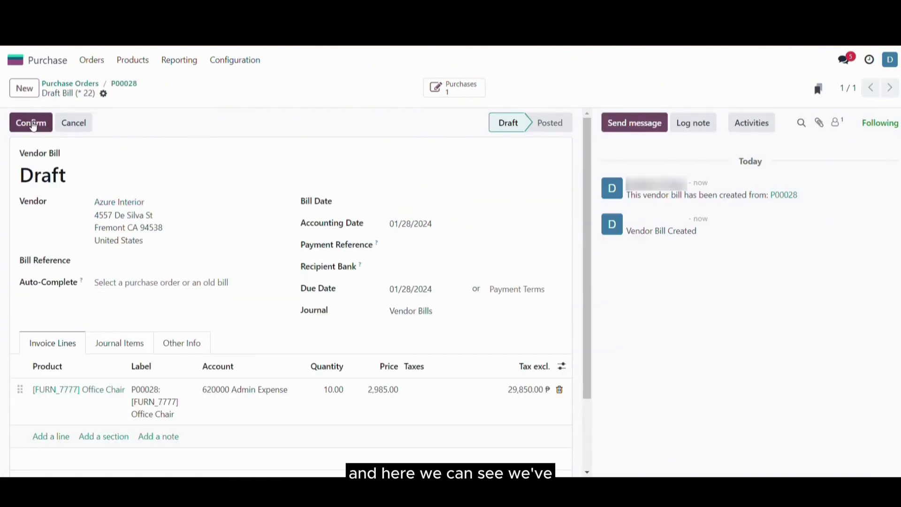
scroll(263, 335, "down", 2)
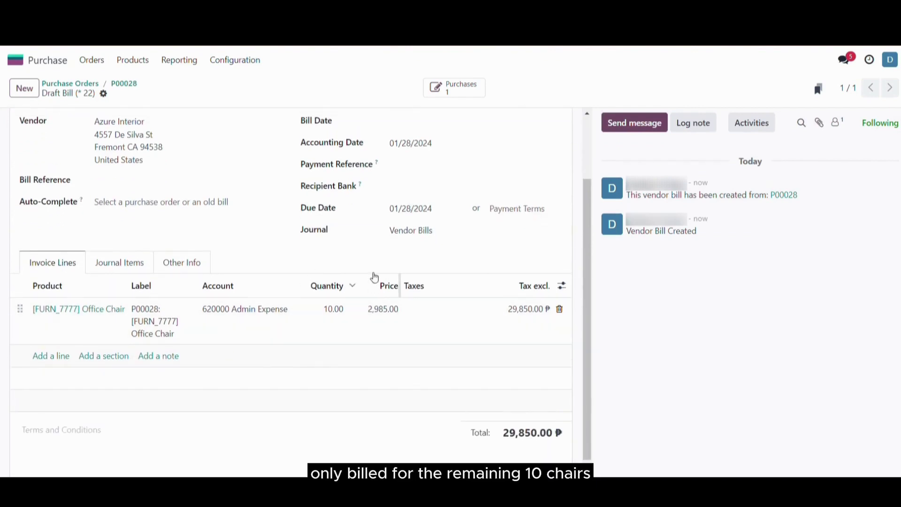
Set the draft bill's bill date to 01/28/2024 and confirm the bill
scroll(338, 261, "up", 2)
left_click(414, 186)
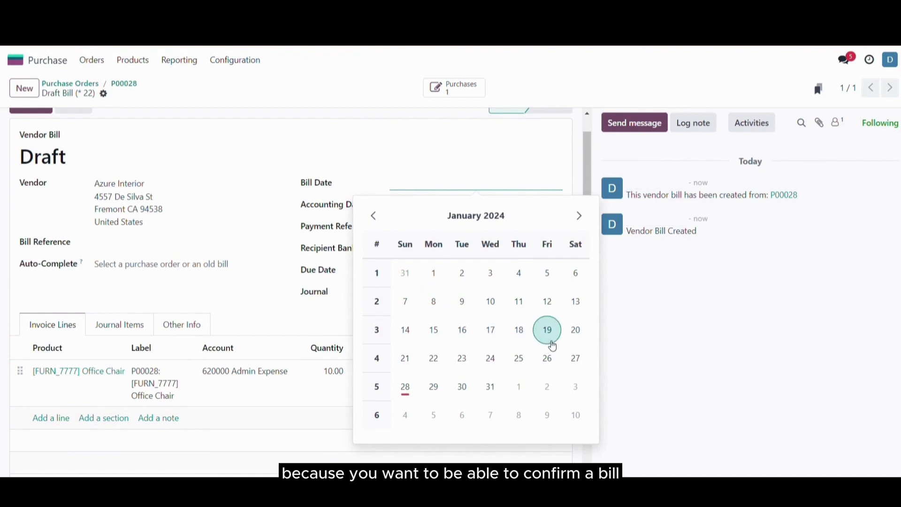
left_click(406, 387)
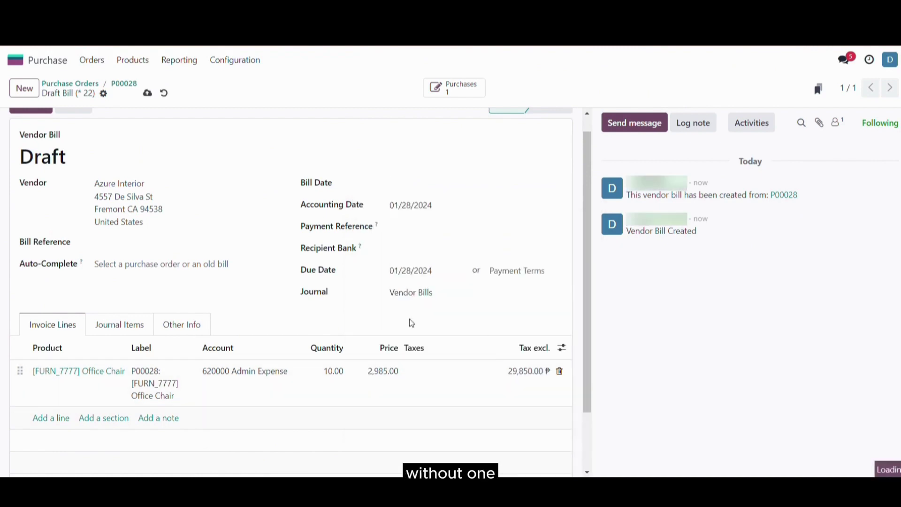
scroll(409, 241, "up", 1)
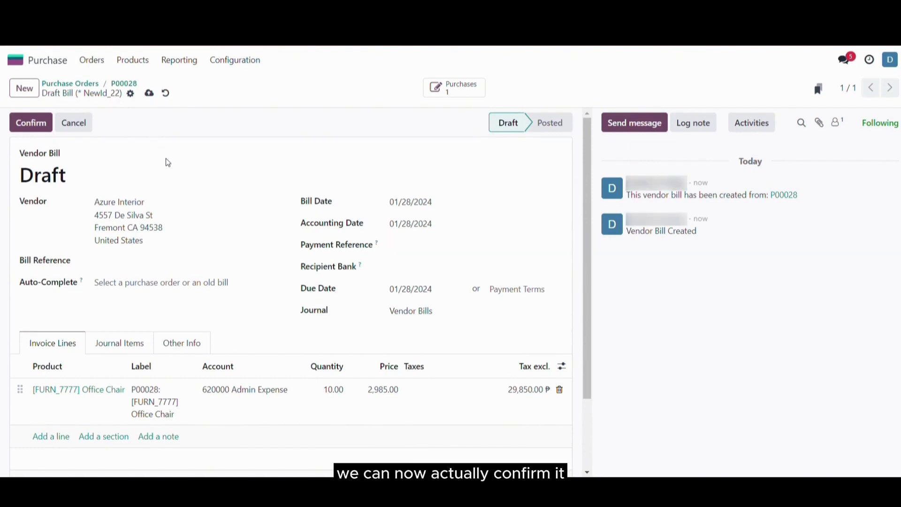
left_click(36, 124)
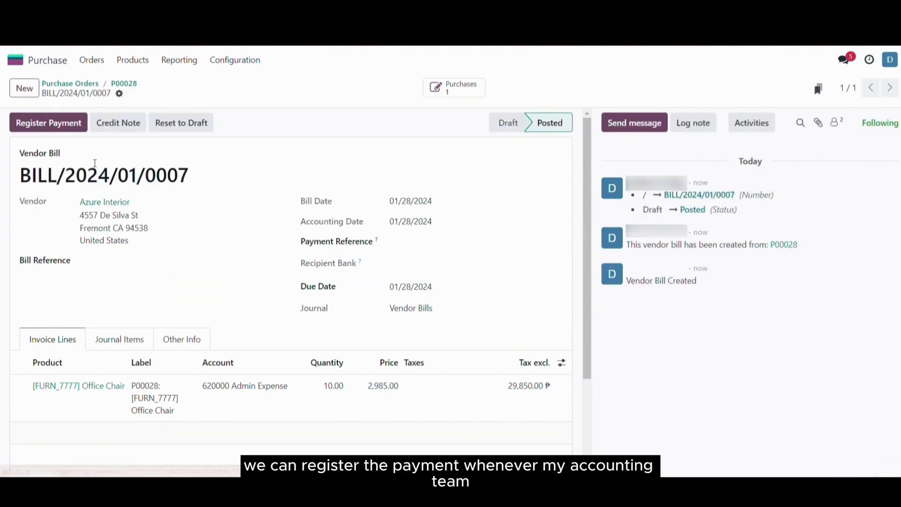
Register the ₱29,850.00 payment for the posted bill with the Bank journal and Manual payment method, dated 01/28/2024
left_click(63, 123)
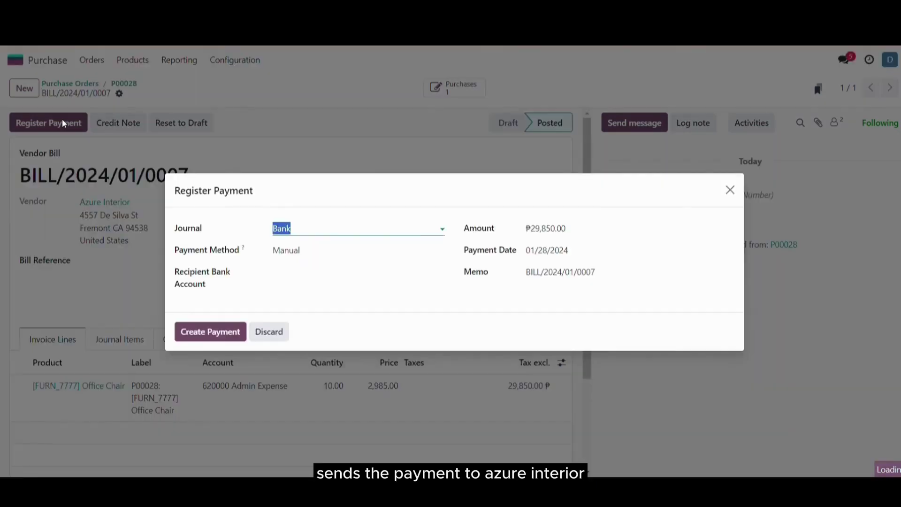
left_click(196, 333)
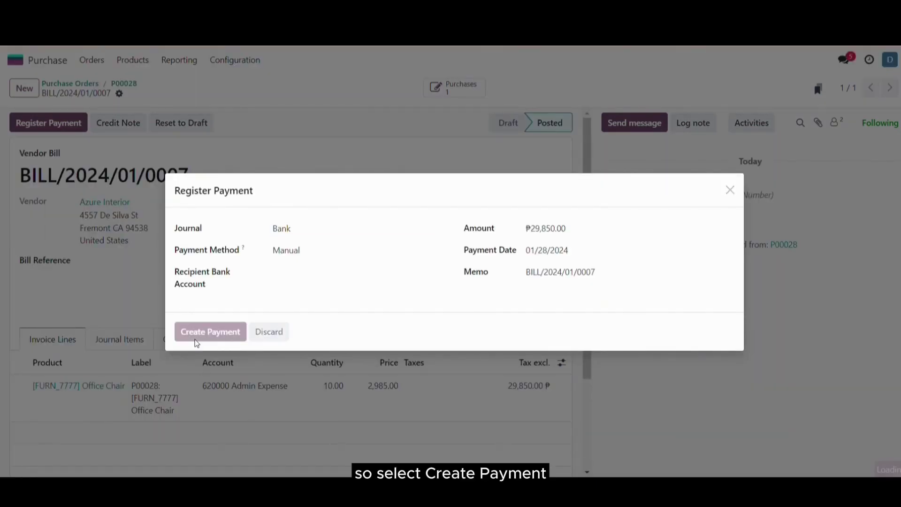